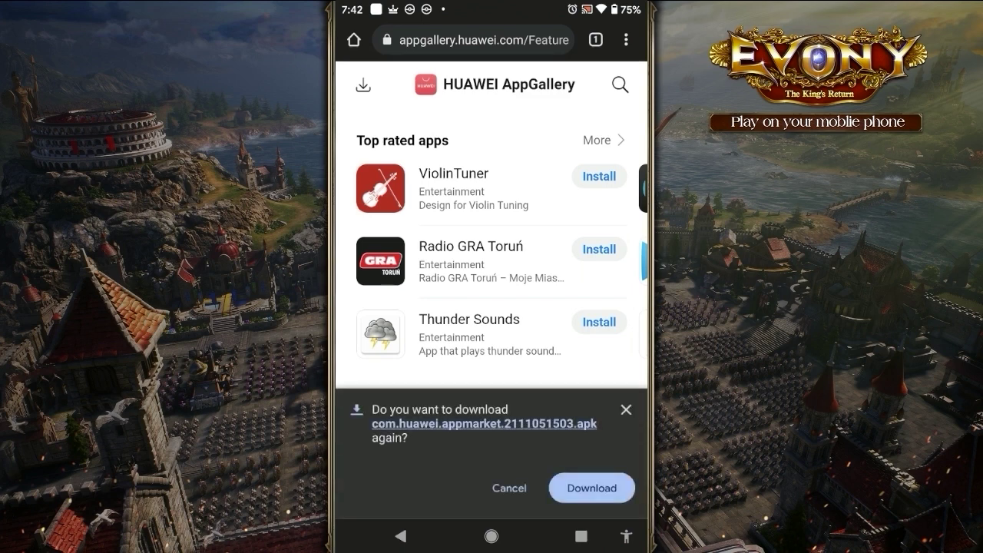
Step: Download the HUAWEI AppGallery APK again, install it on the phone and open the installed app
left_click(591, 488)
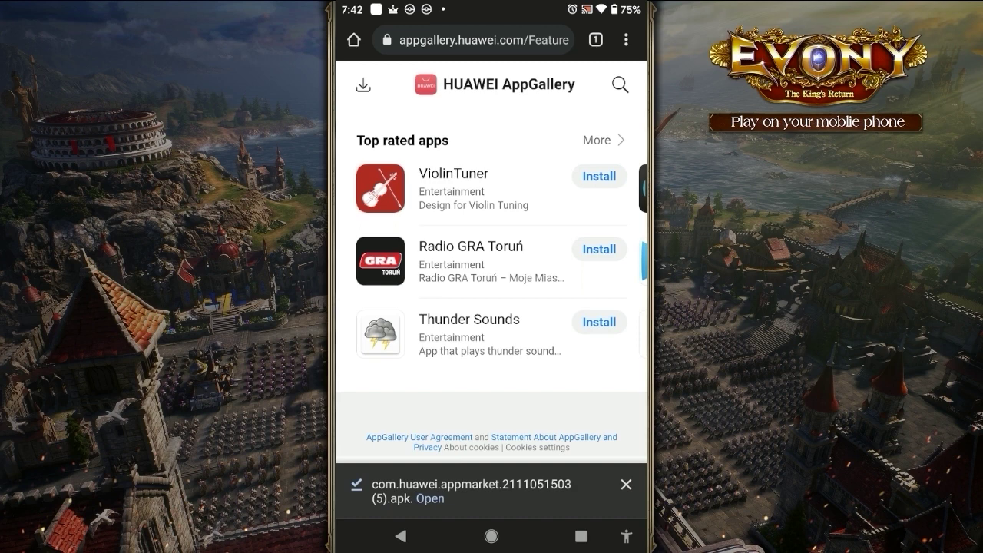
left_click(431, 499)
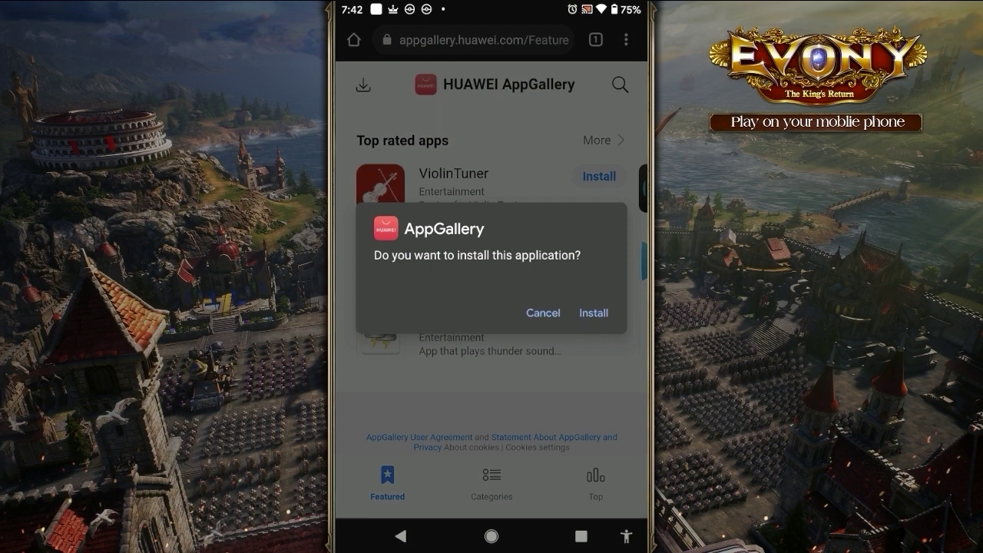
left_click(594, 312)
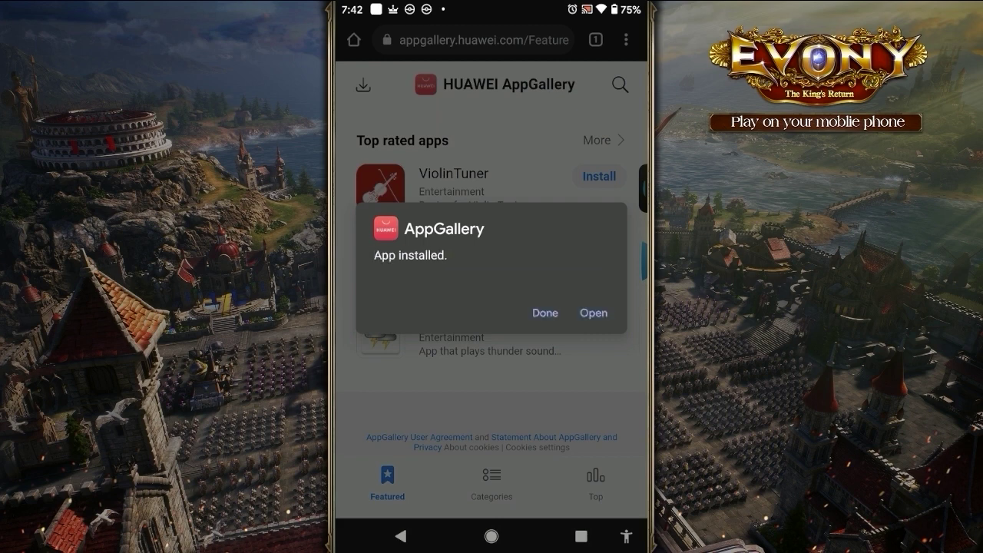
left_click(593, 312)
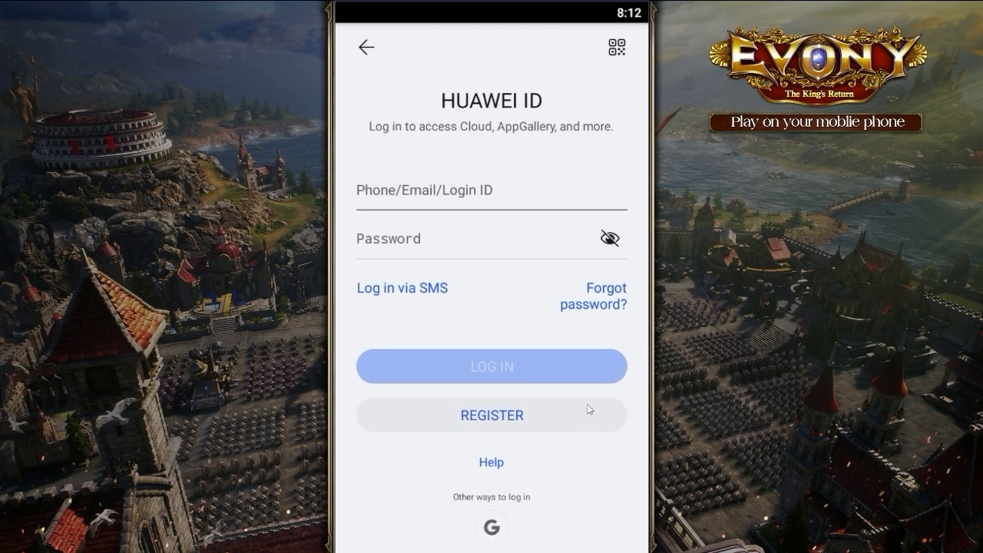
Step: Log in to HUAWEI ID with a Google account and choose to register and link a new HUAWEI ID
scroll(546, 443, "down", 1)
left_click(493, 522)
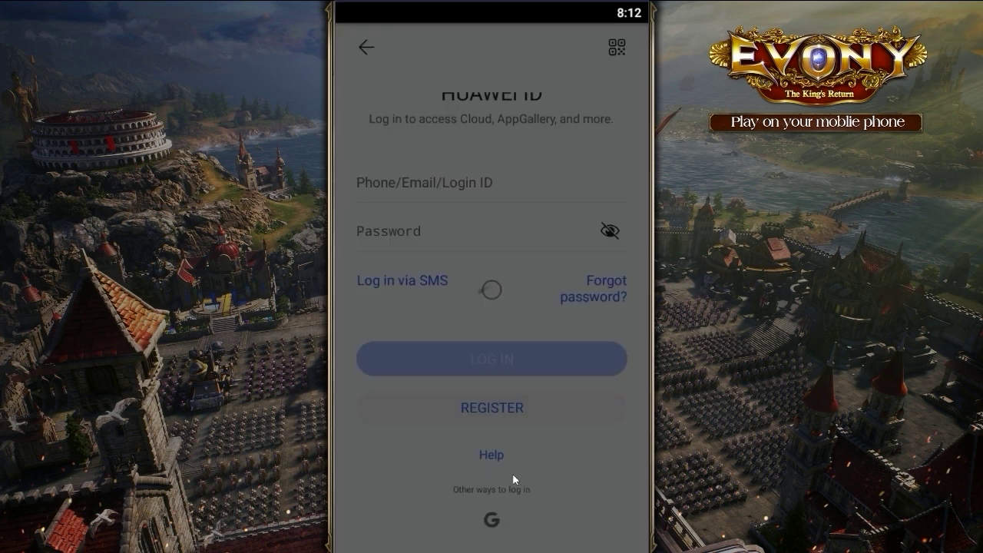
left_click(516, 360)
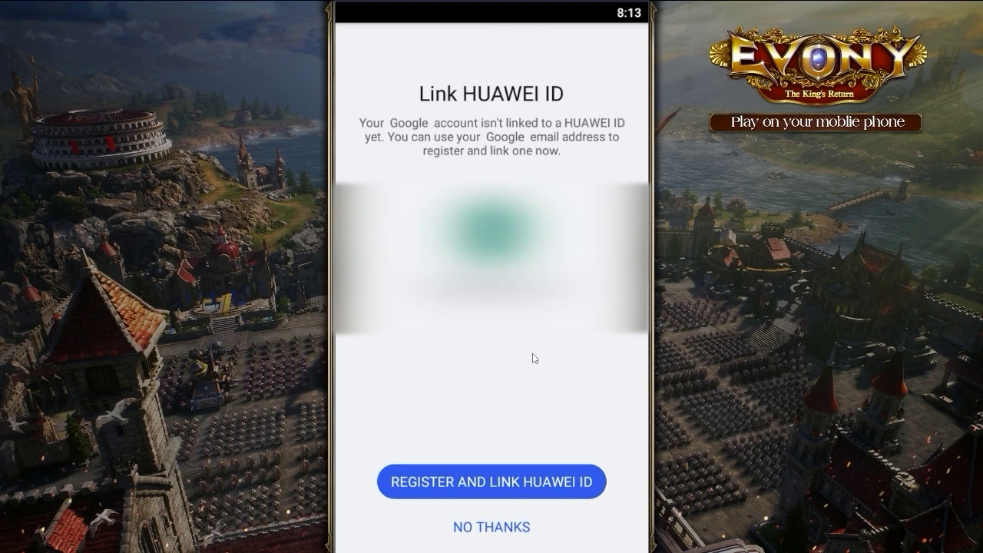
left_click(525, 480)
left_click(589, 340)
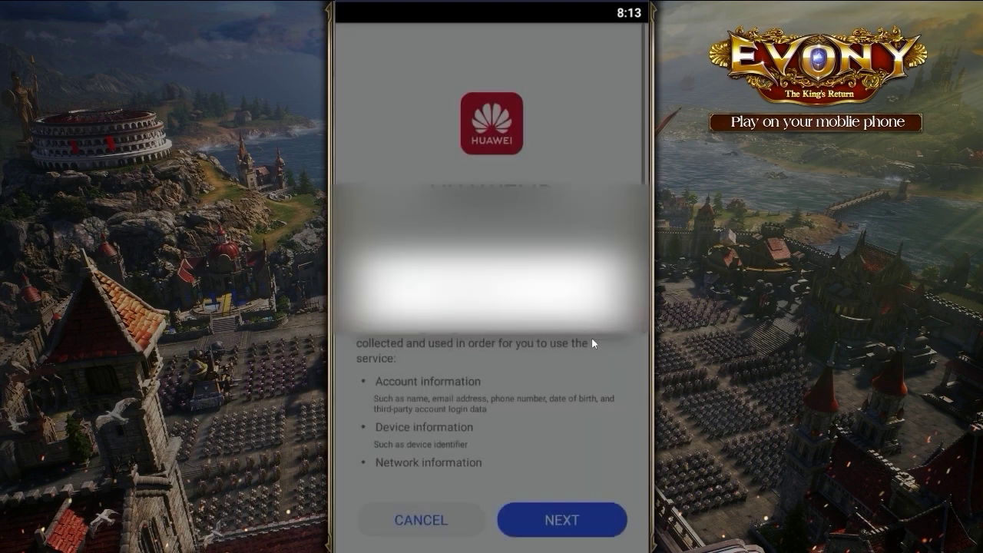
Step: Set the country/region for the new HUAWEI ID to Italy
left_click(564, 274)
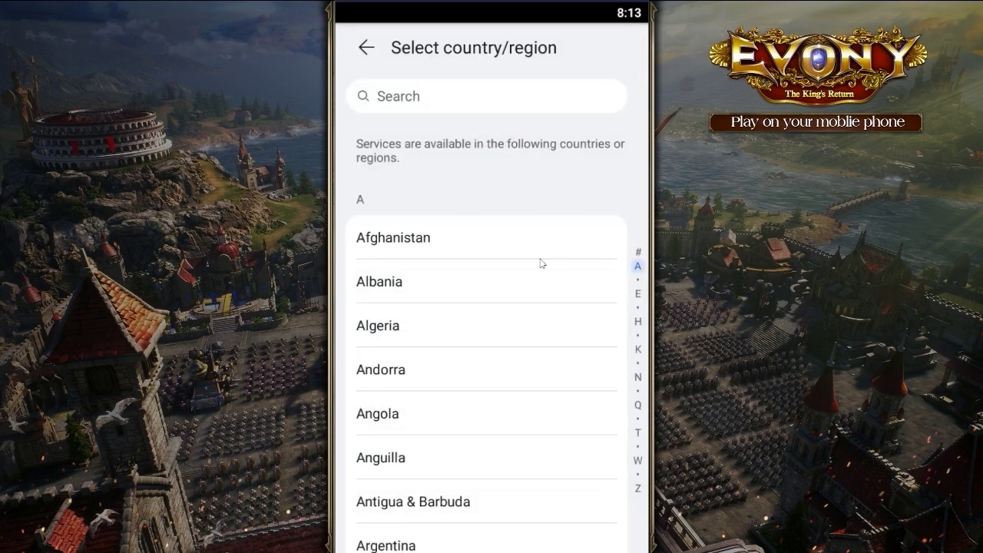
left_click(439, 103)
type("italy")
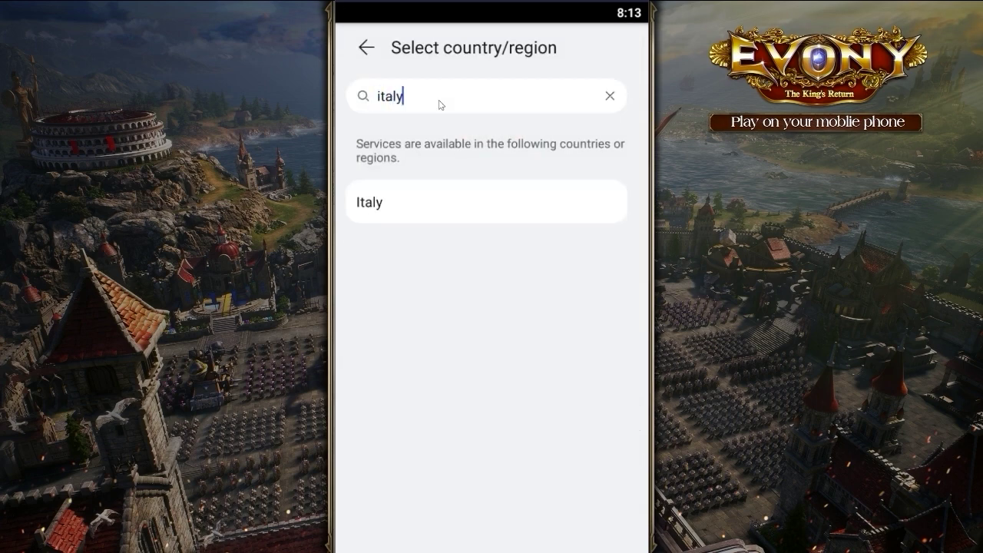
left_click(377, 201)
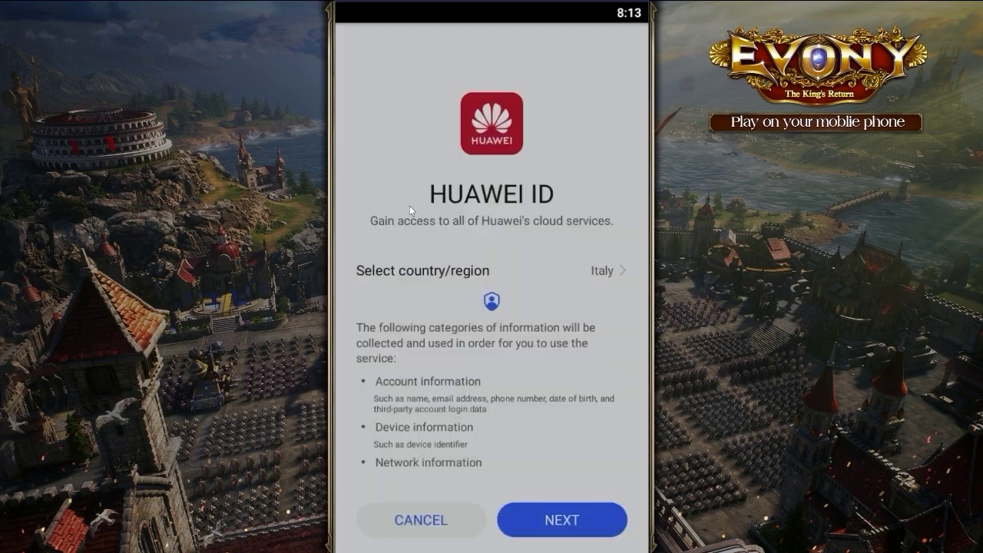
Step: Agree to the HUAWEI ID data and permission terms and accept the preset date of birth
left_click(561, 521)
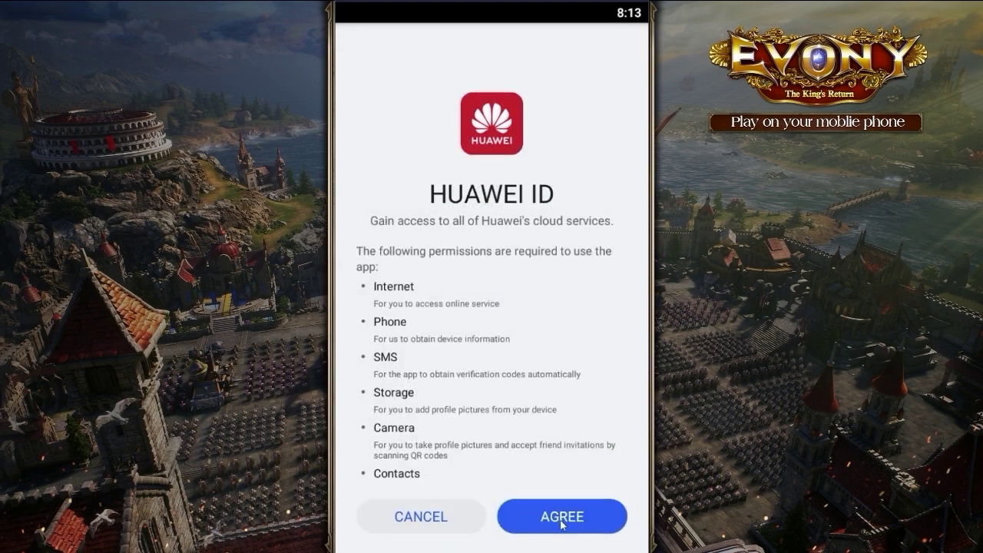
left_click(562, 519)
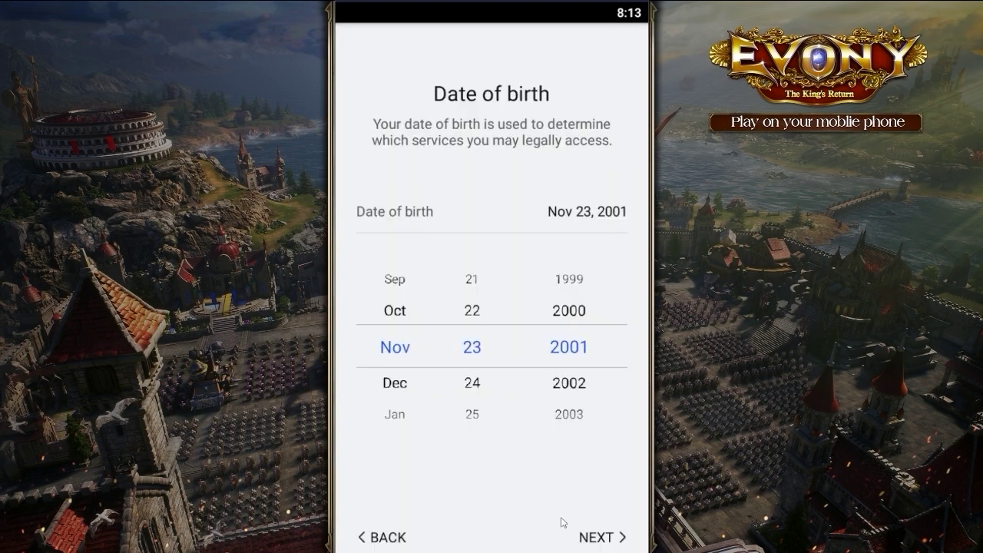
left_click(595, 539)
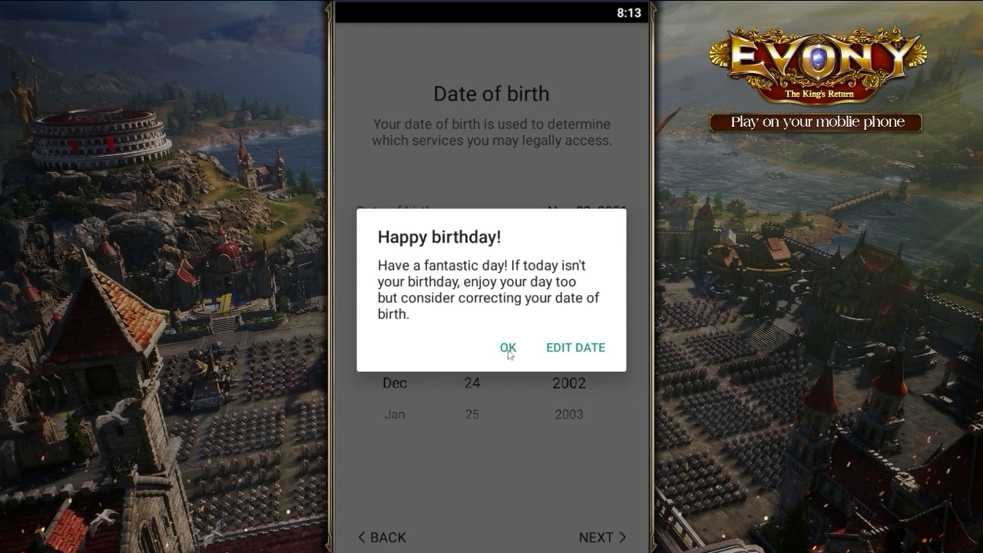
left_click(507, 349)
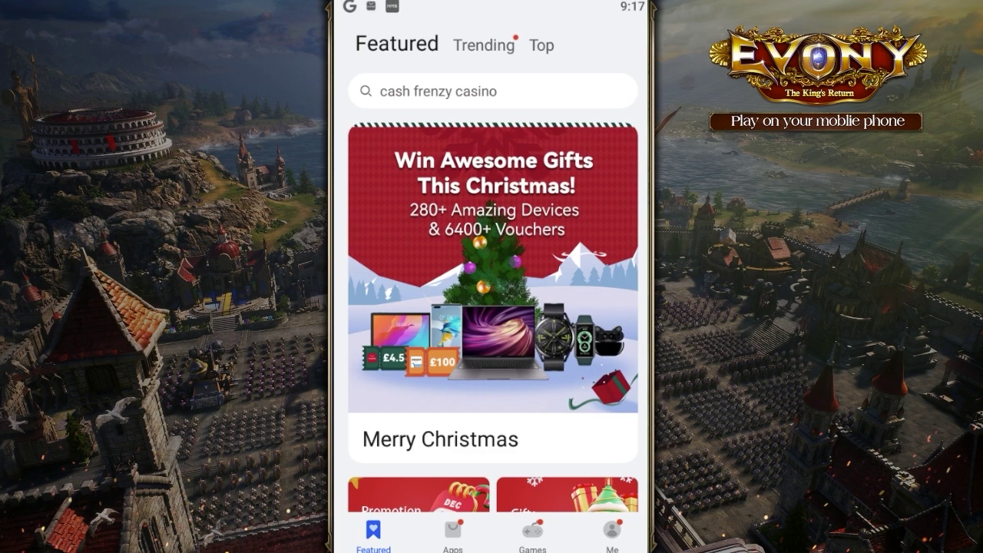
Step: Search AppGallery for "evony" and install Evony: The King's Return
left_click(492, 91)
type("evony")
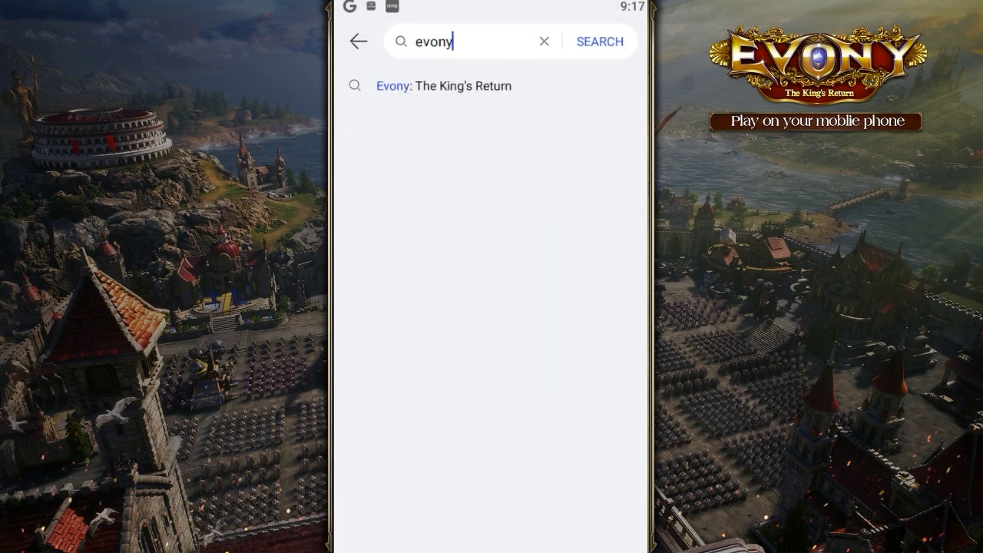
left_click(444, 85)
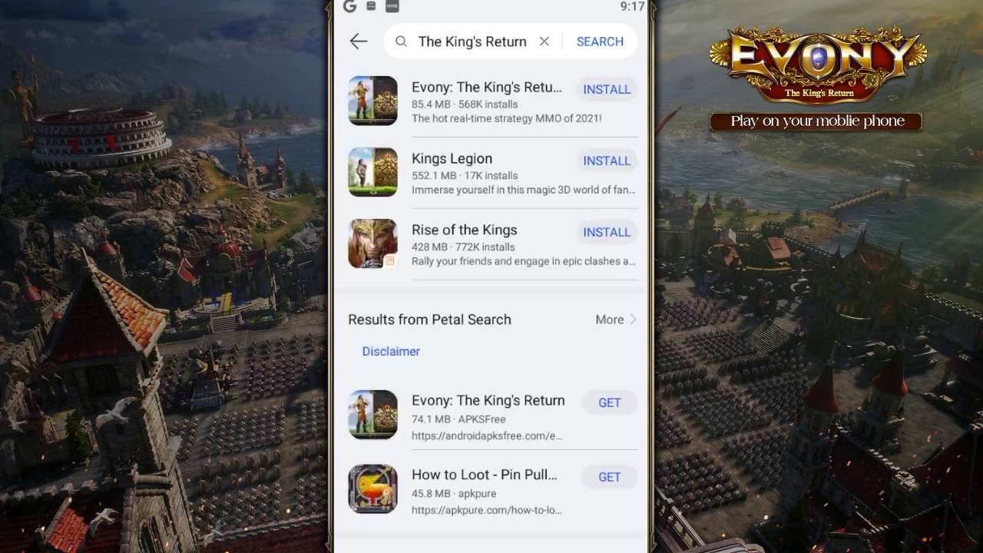
left_click(606, 90)
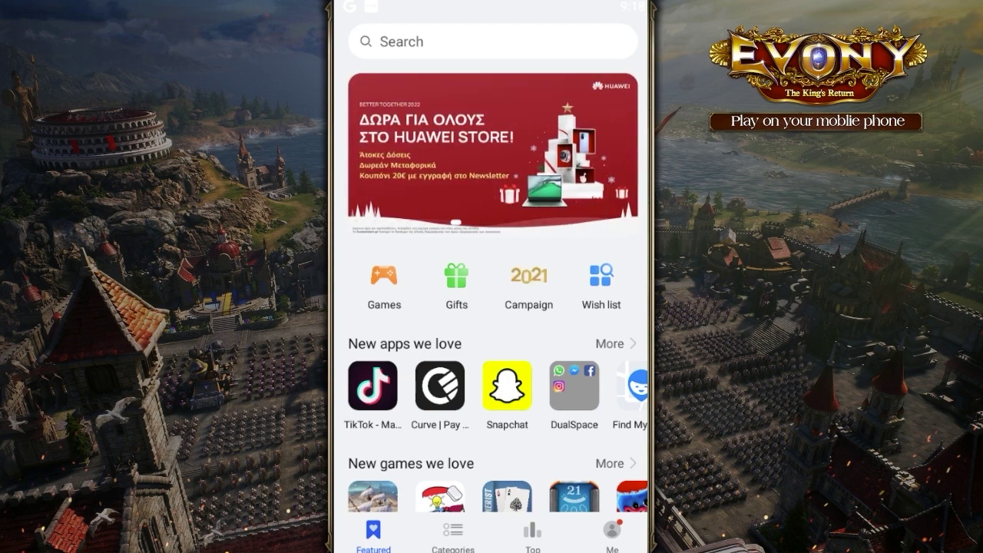
Step: Open the Country/Region page from the AppGallery account settings
left_click(612, 533)
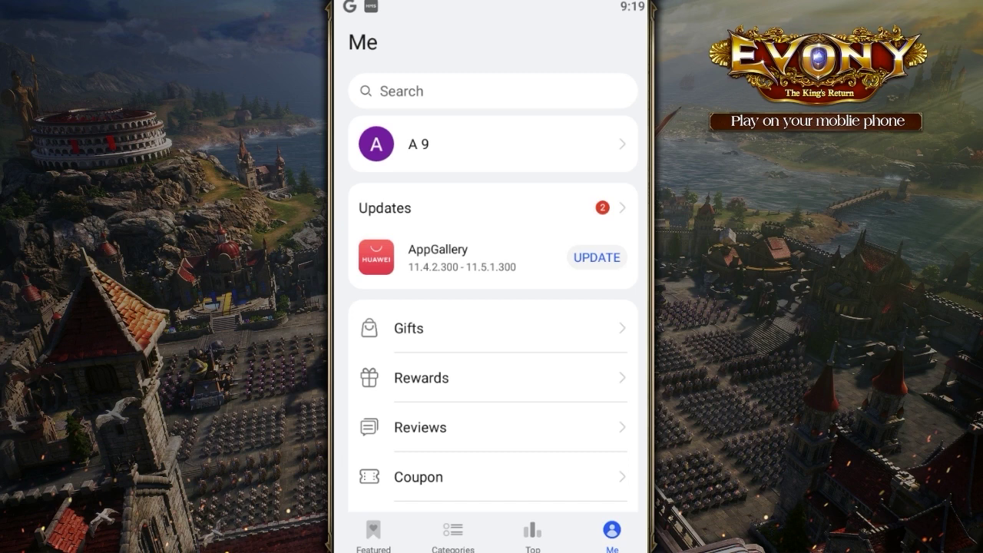
scroll(493, 314, "down", 10)
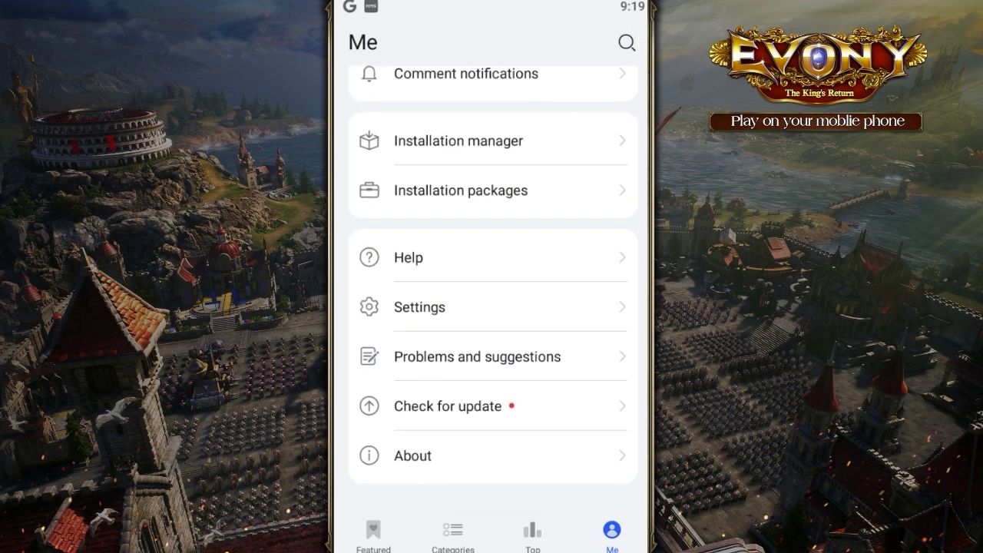
left_click(419, 307)
scroll(492, 314, "down", 5)
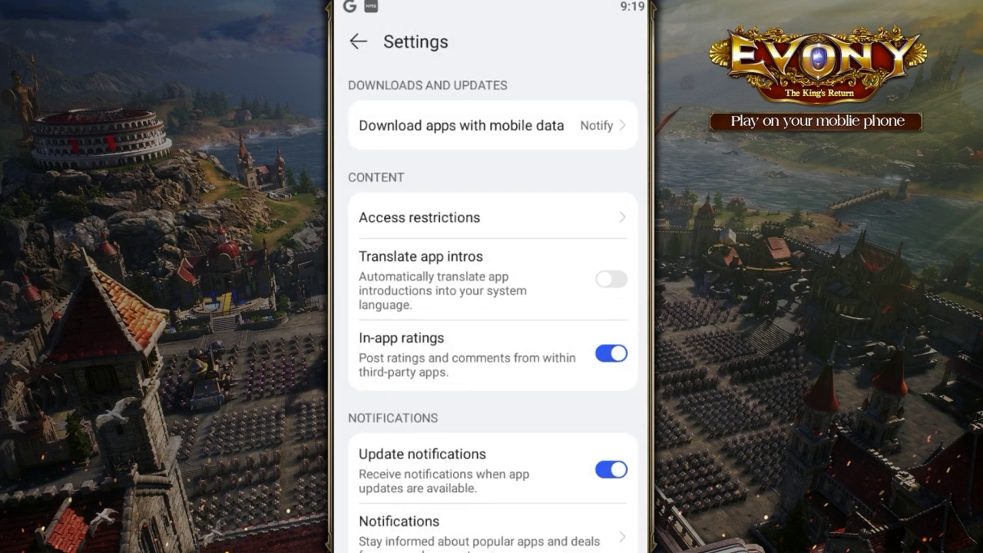
left_click(461, 487)
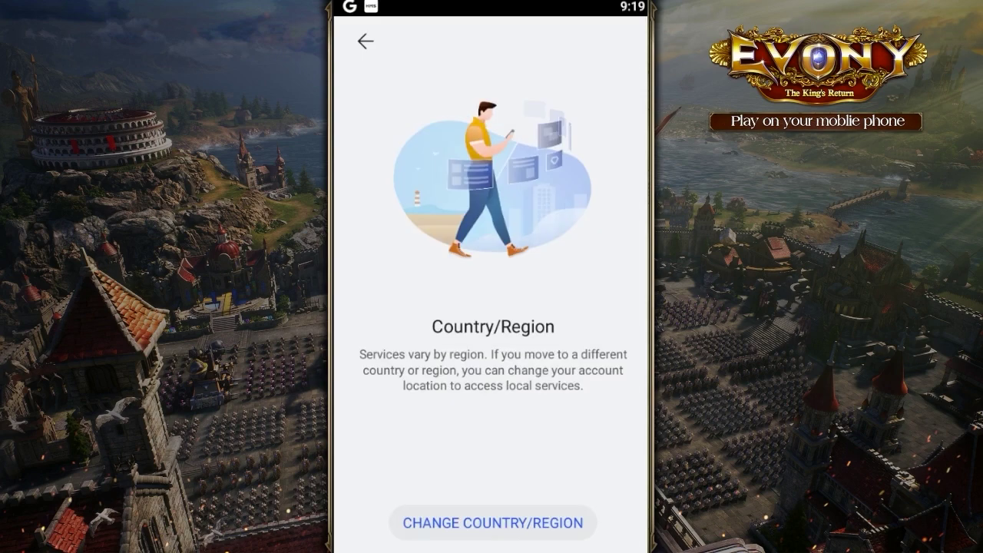
Step: Change the account's country/region from the Country/Region page to Italy
left_click(492, 522)
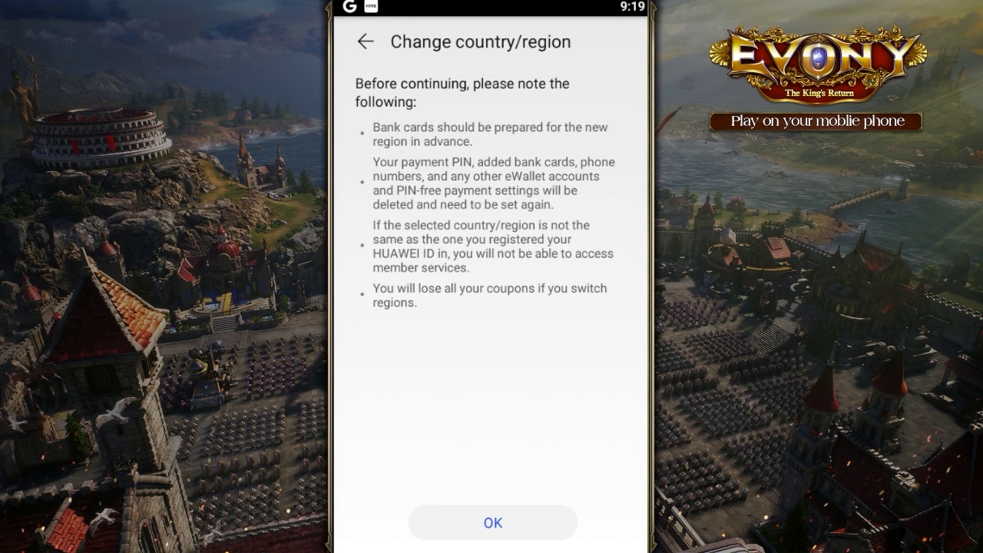
left_click(493, 522)
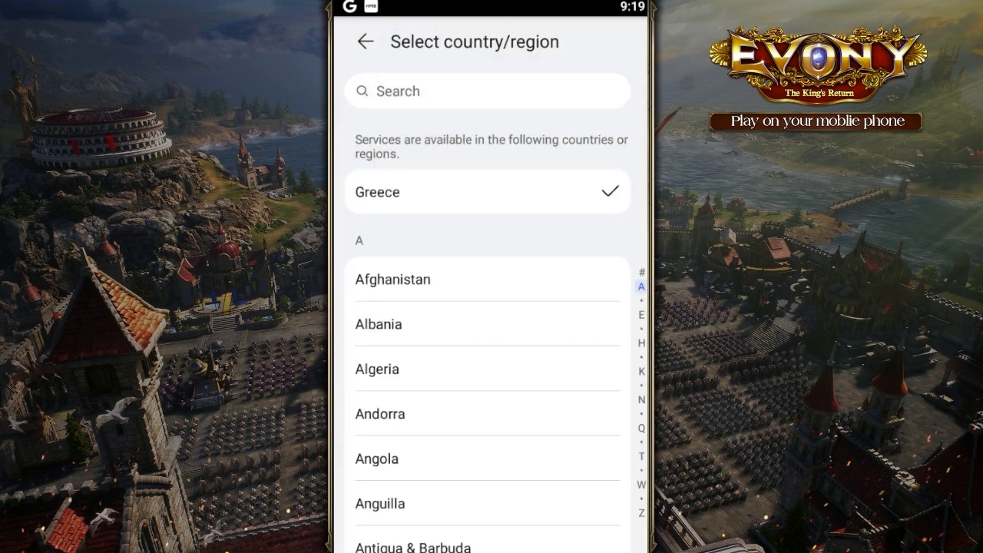
left_click(487, 91)
type("Italy")
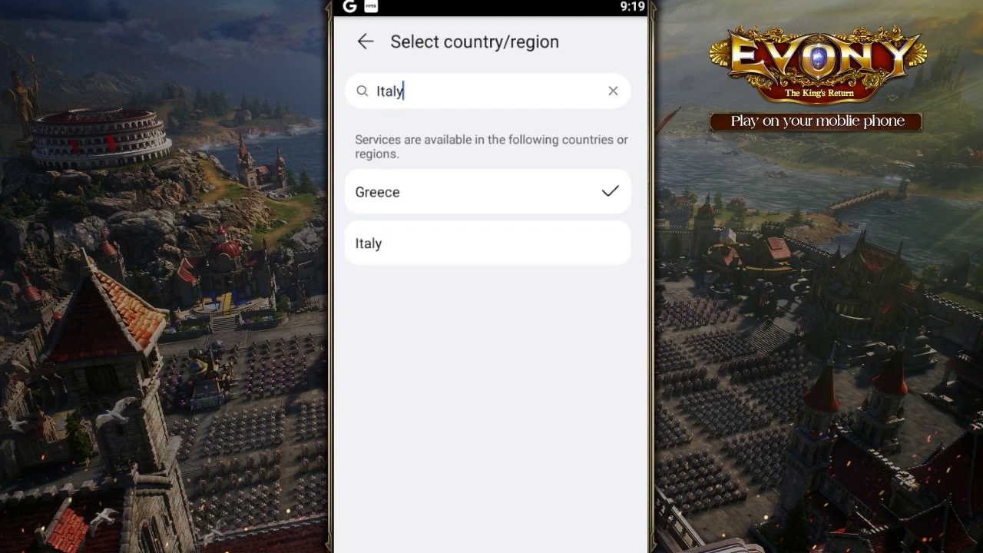
left_click(460, 243)
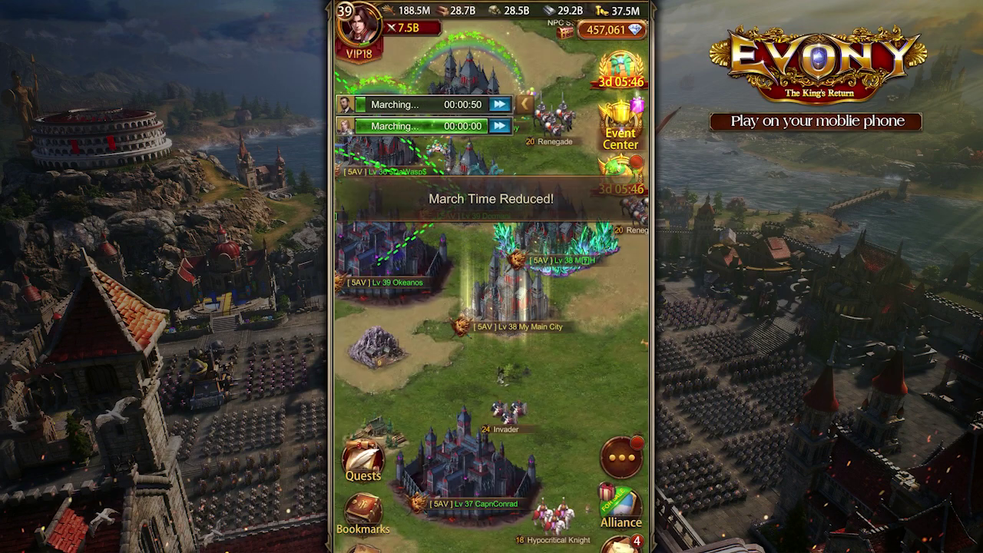
Step: In Evony, speed up the active troop marches on the world map
left_click(499, 104)
left_click(595, 267)
left_click(595, 268)
left_click(596, 268)
left_click(596, 268)
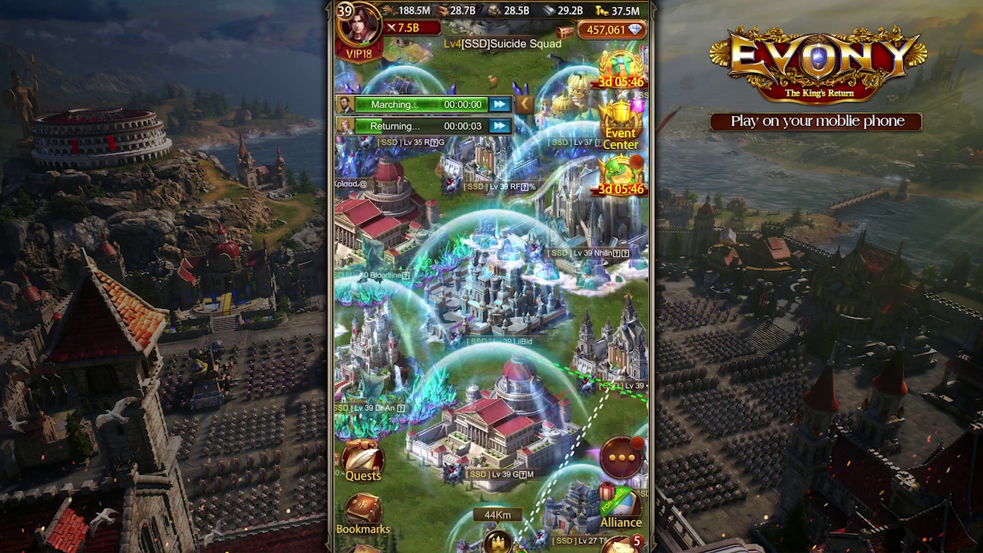
left_click(499, 126)
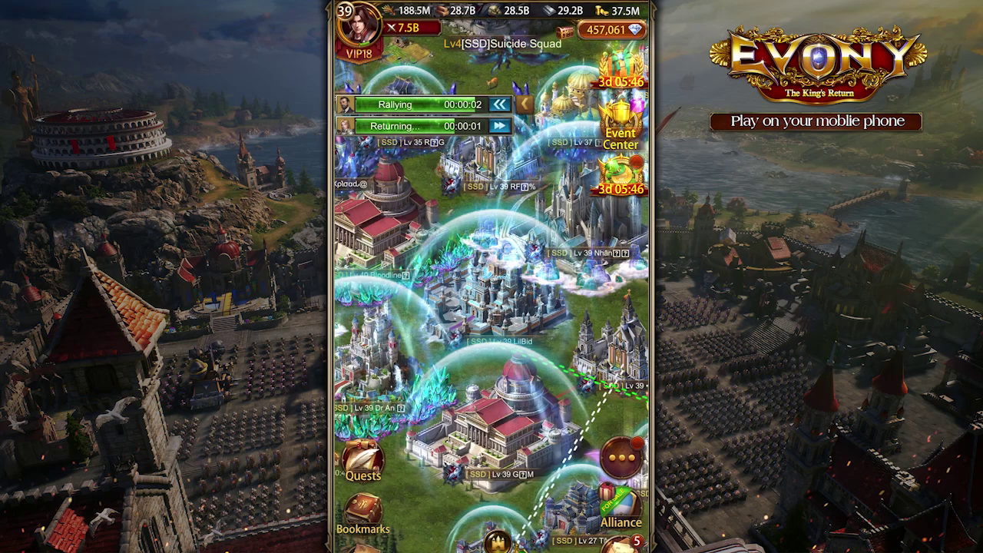